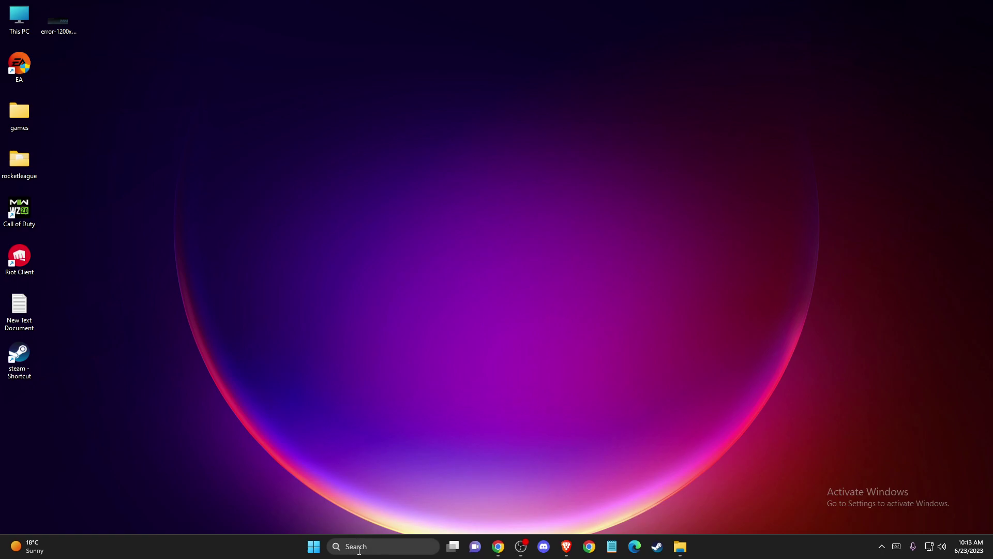
# Step: Open the Windows Update page from a 'CHECK FOR' search, then close Settings
pyautogui.click(377, 546)
pyautogui.write('CHE')
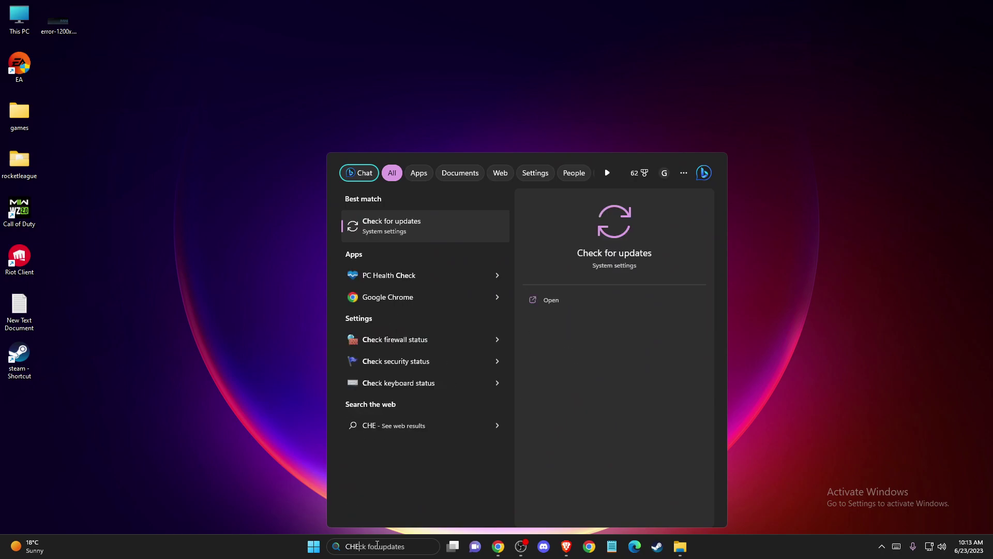
pyautogui.write('CK FOR')
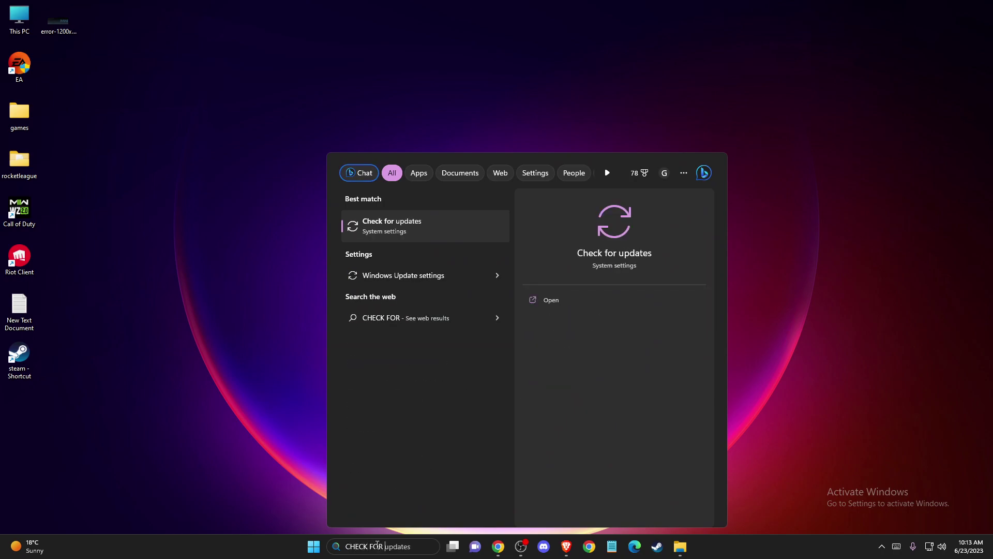
pyautogui.click(422, 235)
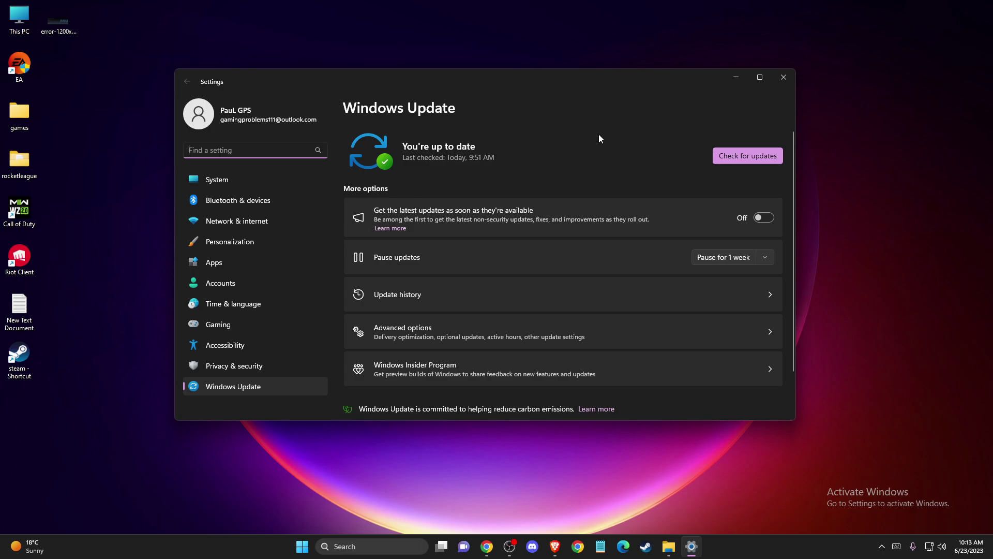
pyautogui.click(783, 79)
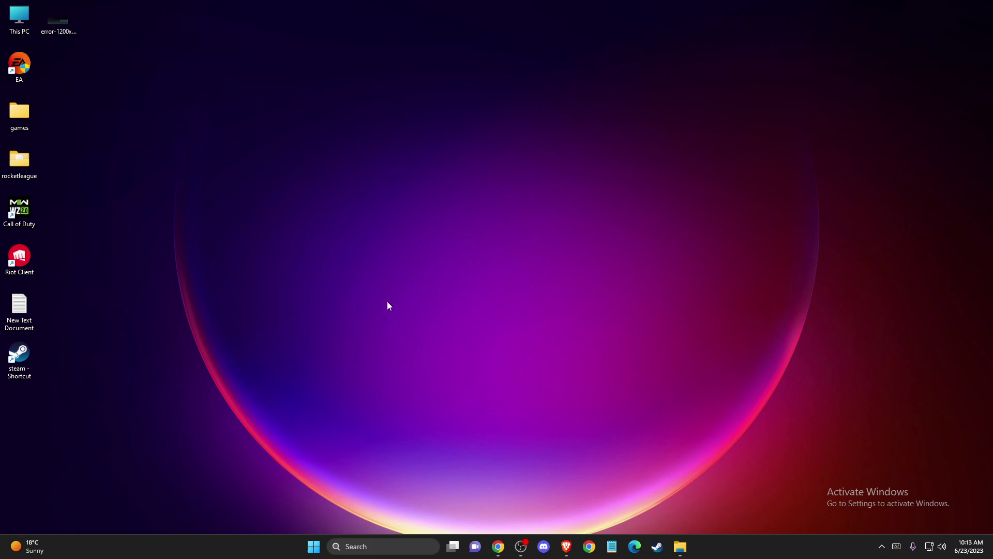
# Step: Check GeForce Experience drivers, confirming Game Ready Driver 536.23 is latest, then close the app
pyautogui.click(352, 550)
pyautogui.write('geforce')
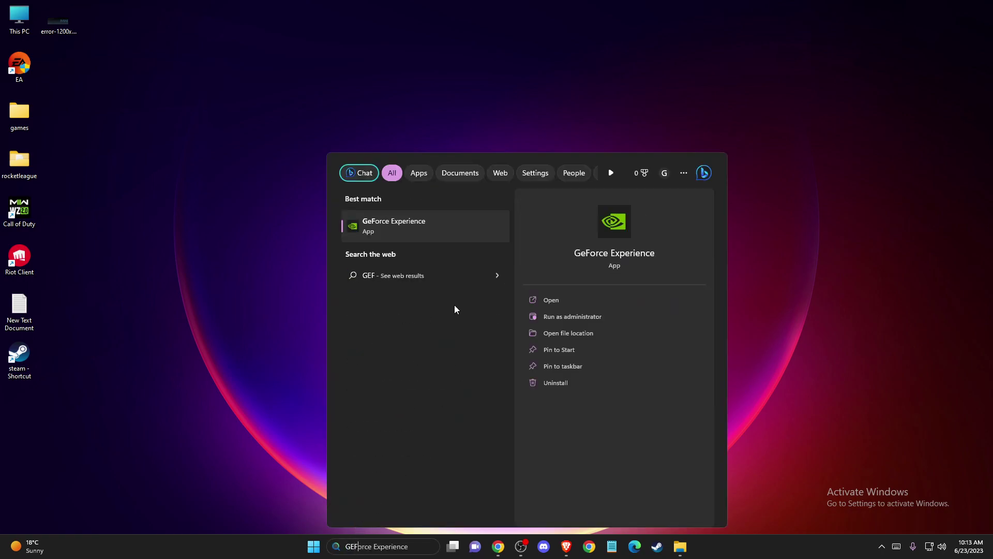
pyautogui.click(389, 225)
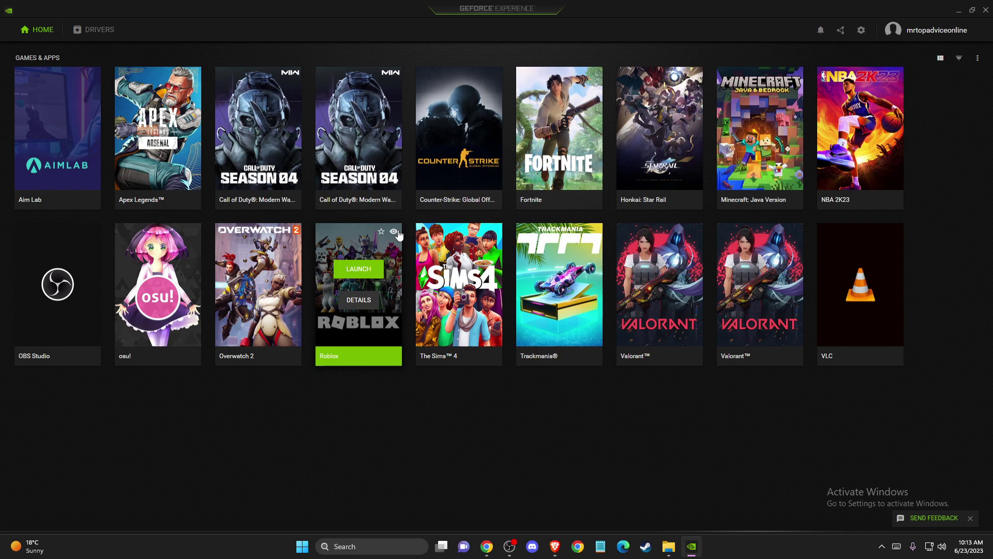
pyautogui.click(102, 31)
pyautogui.click(760, 60)
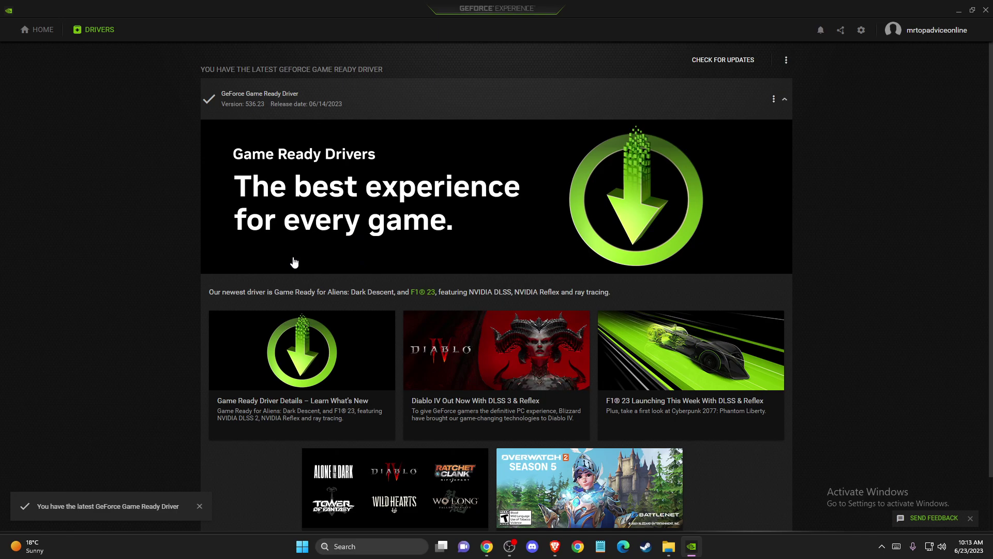
pyautogui.click(984, 11)
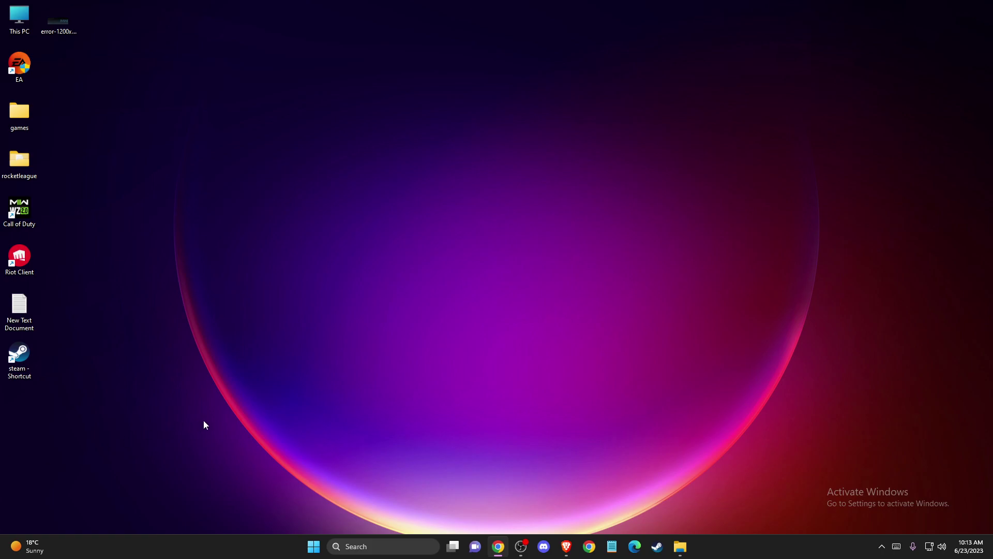
# Step: View the Installed Files properties (46.91 GB) of Call of Duty: MWII | Warzone in Steam's library
pyautogui.click(657, 546)
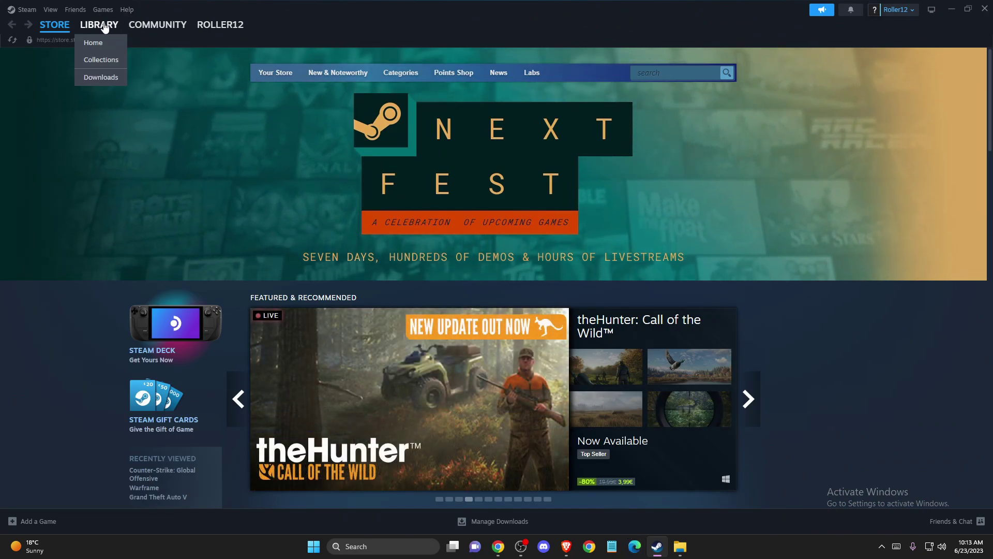
pyautogui.click(99, 25)
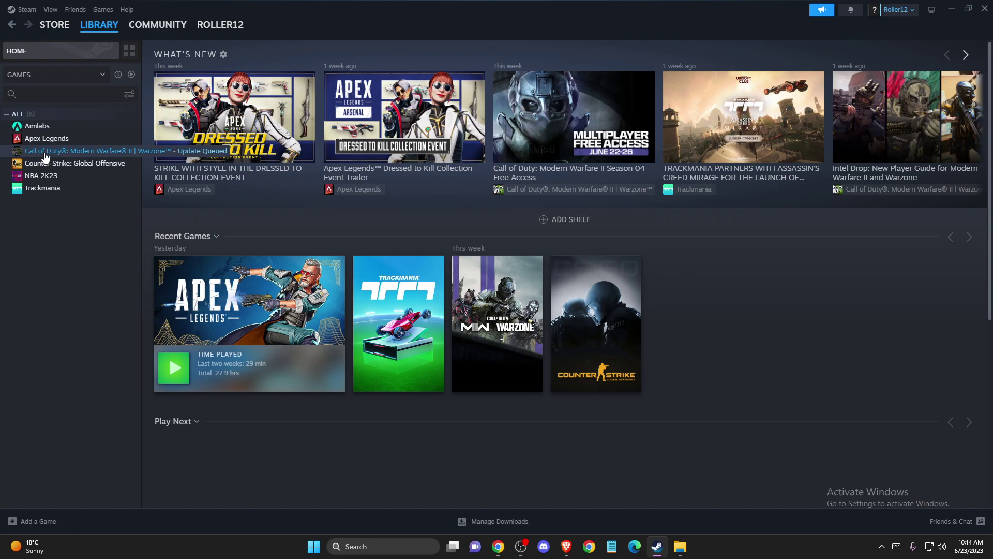
pyautogui.rightClick(45, 156)
pyautogui.click(66, 231)
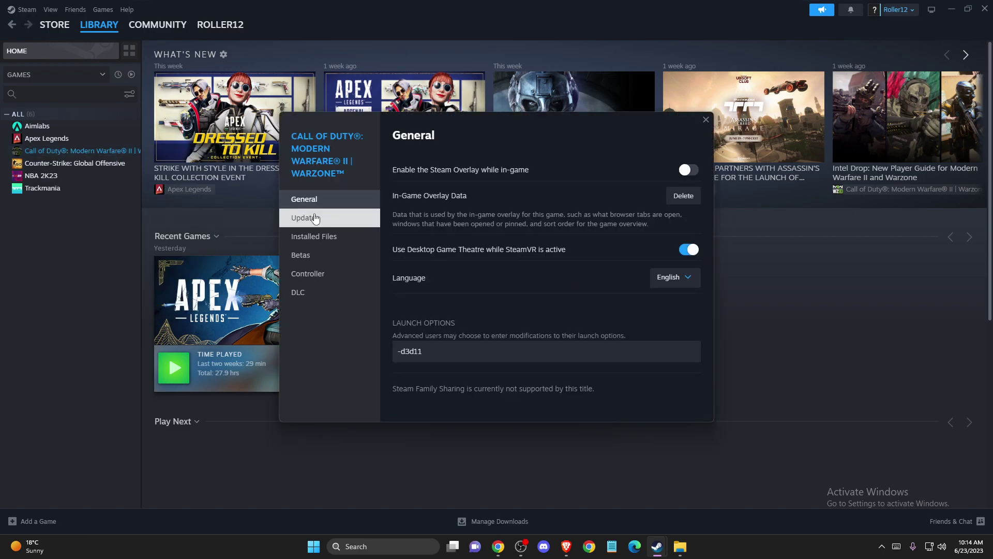
pyautogui.click(314, 236)
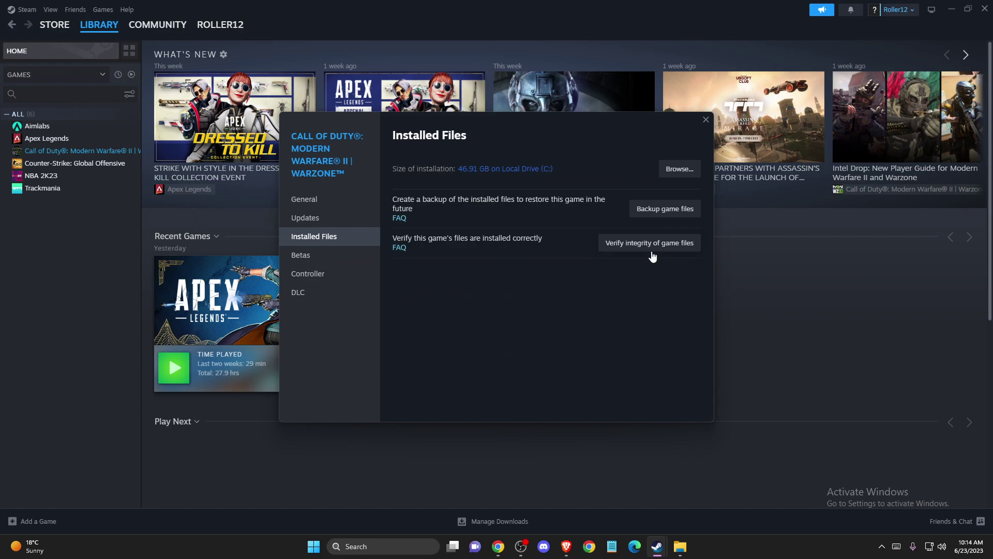
pyautogui.click(706, 120)
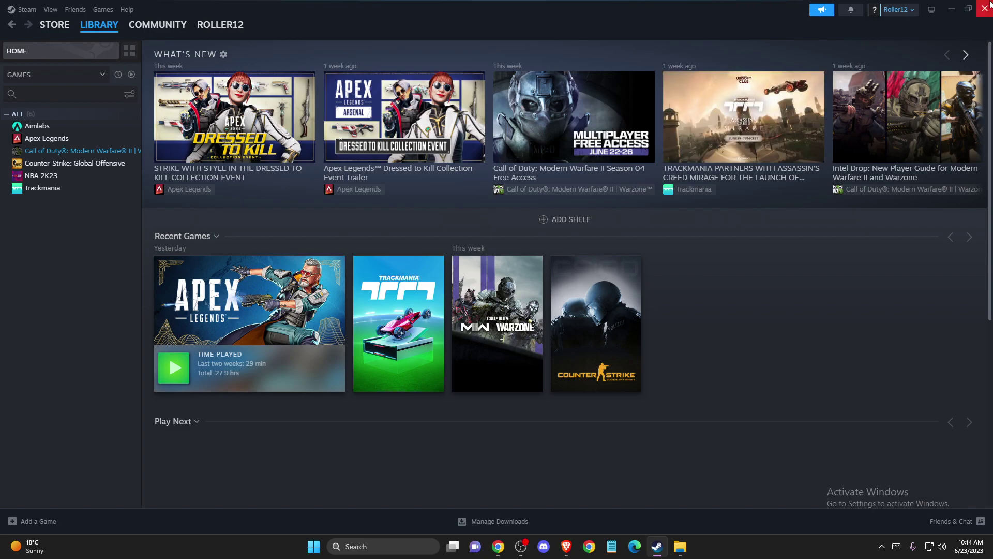
# Step: Show the desktop and launch Battle.net from a 'BAT' search
pyautogui.press('super+d')
pyautogui.click(372, 546)
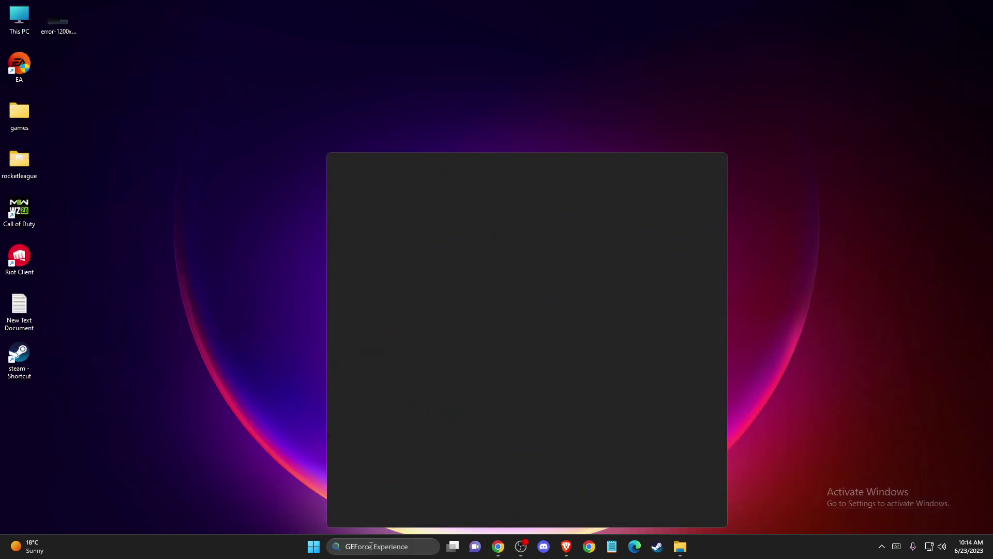
pyautogui.write('BAT')
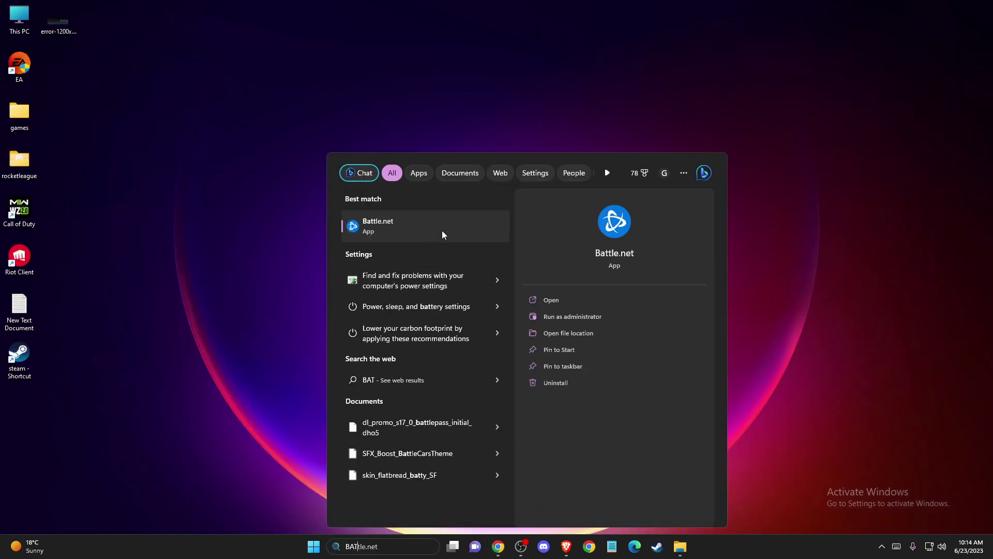
pyautogui.click(442, 234)
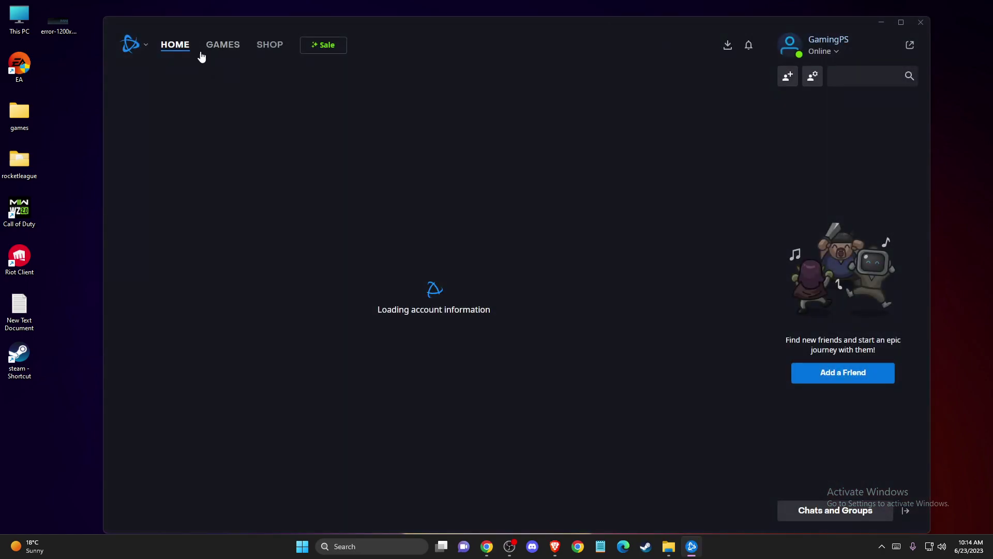
# Step: Open the installed Call of Duty: MWII | WZ page, request Scan and Repair, then cancel it
pyautogui.click(220, 47)
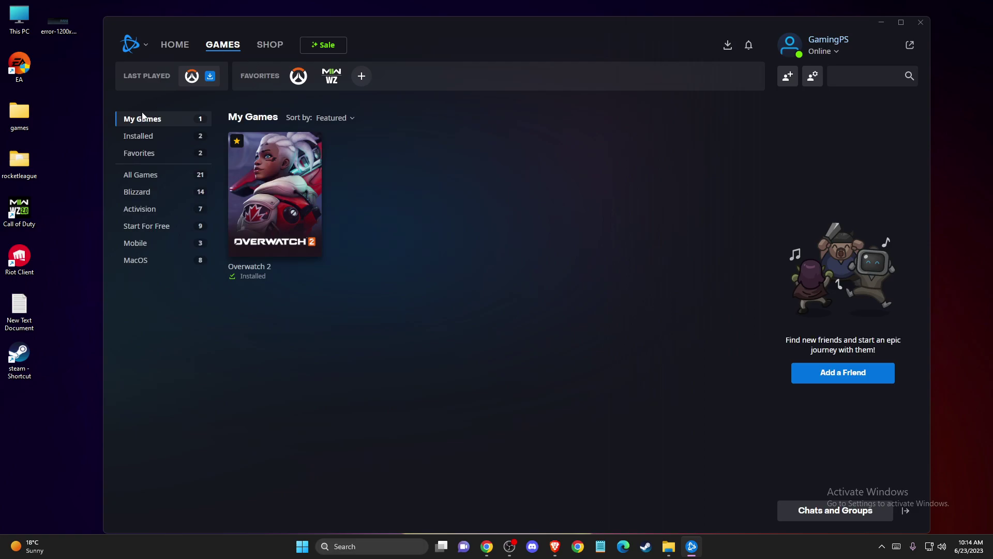
pyautogui.click(137, 140)
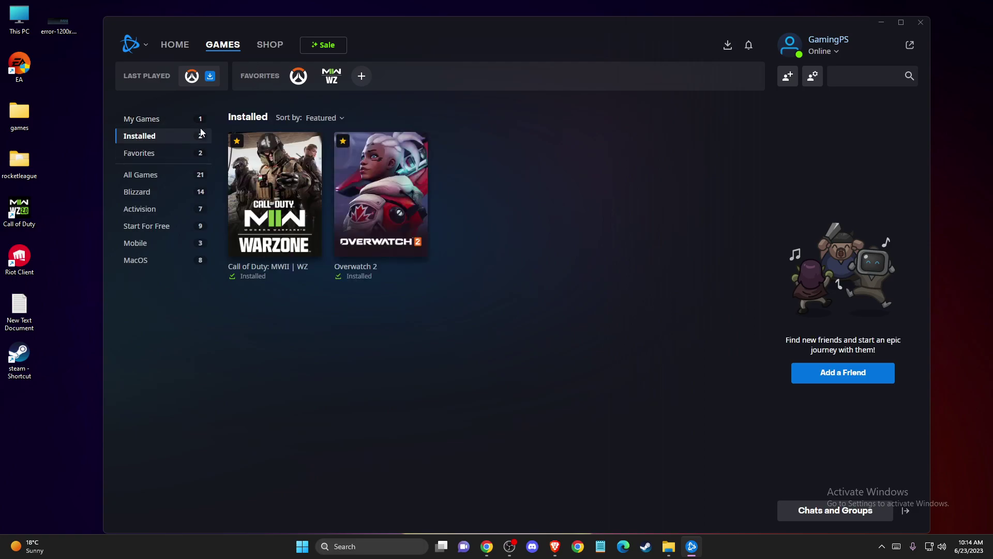
pyautogui.click(272, 208)
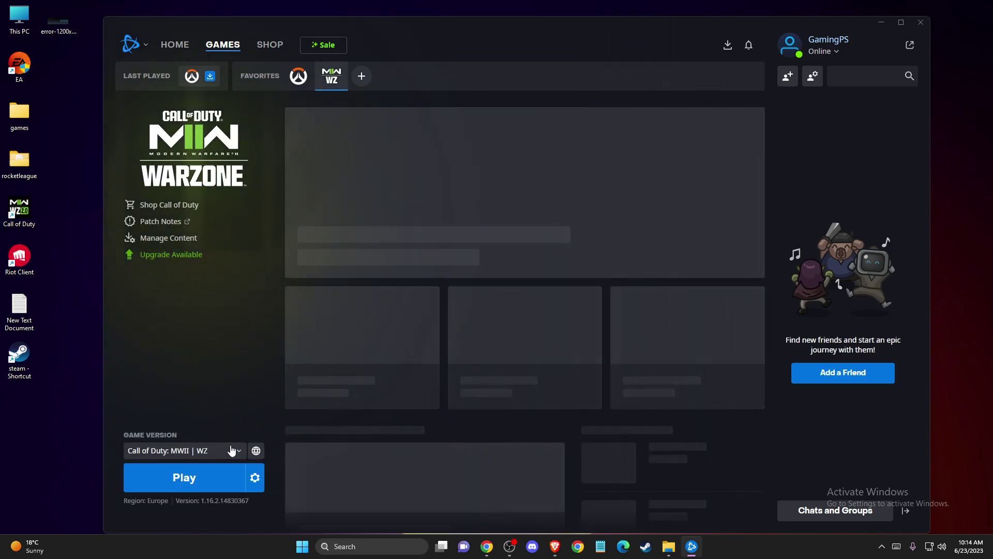
pyautogui.click(263, 477)
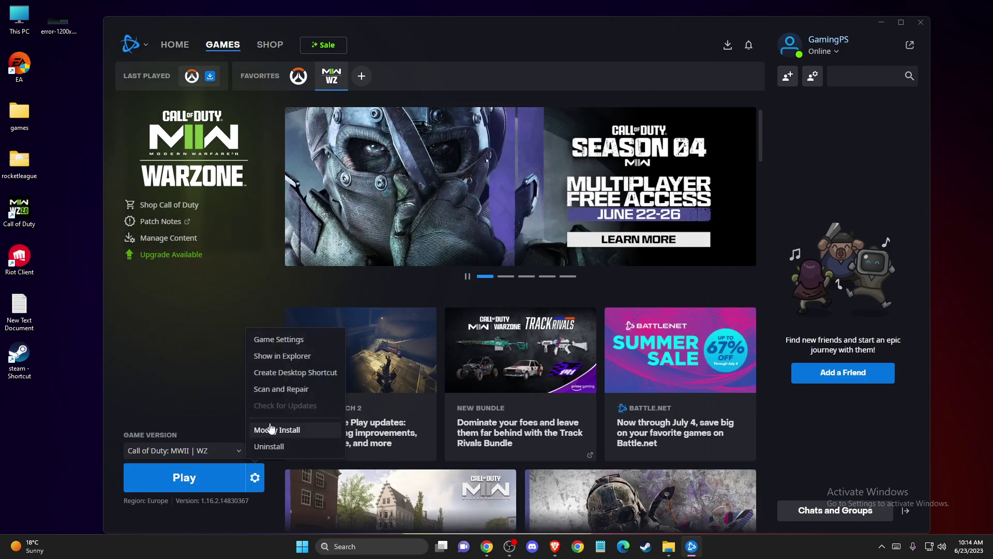
pyautogui.click(284, 391)
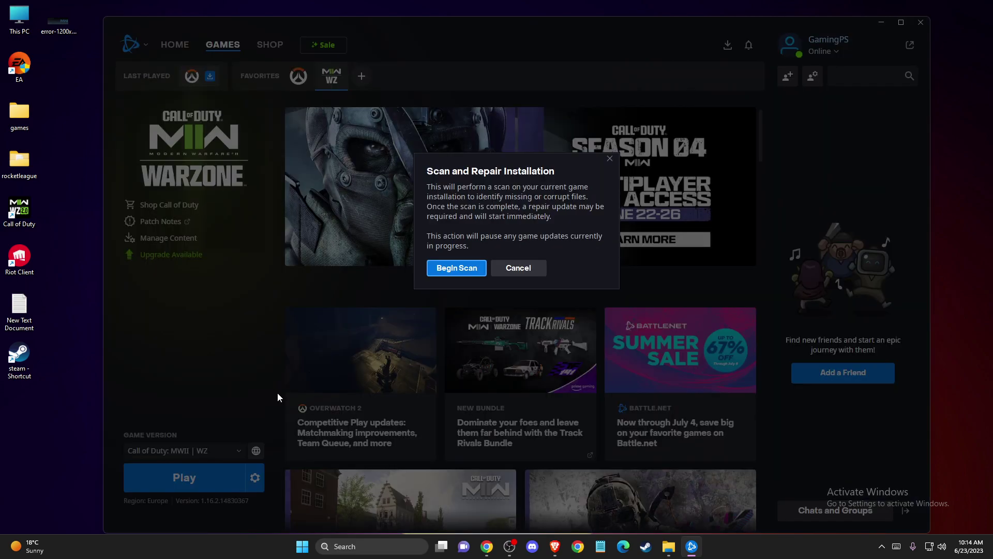
pyautogui.click(507, 268)
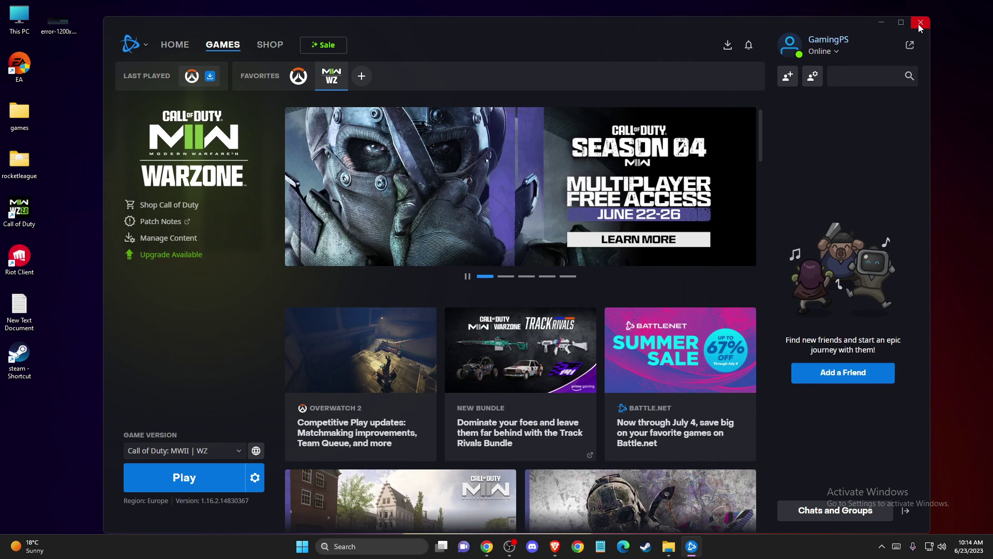
# Step: Minimize Battle.net, run DXDIAG to confirm DirectX 12 on Windows 11 Pro 64-bit, then close it
pyautogui.click(881, 24)
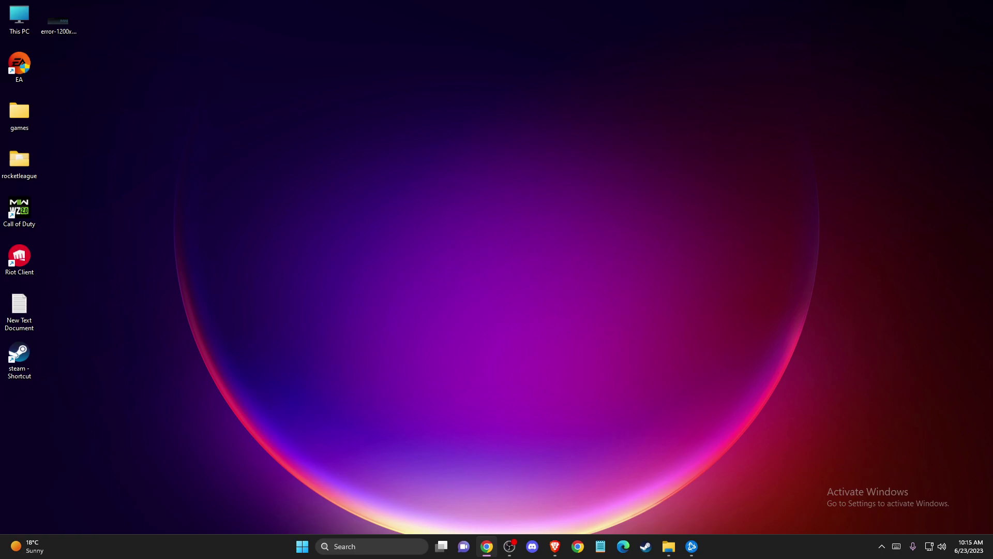
pyautogui.click(368, 547)
pyautogui.write('X')
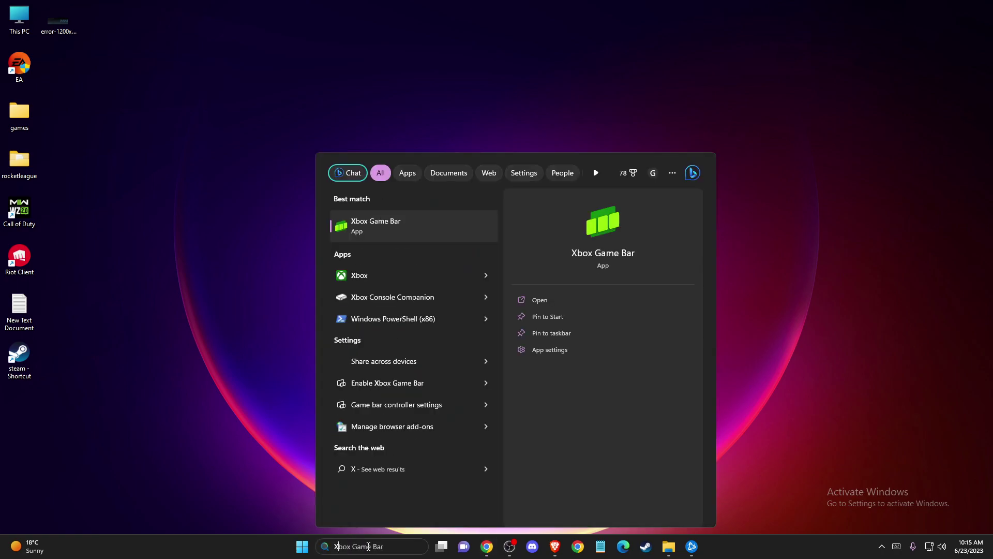
pyautogui.press('BackSpace')
pyautogui.write('DXDIAG')
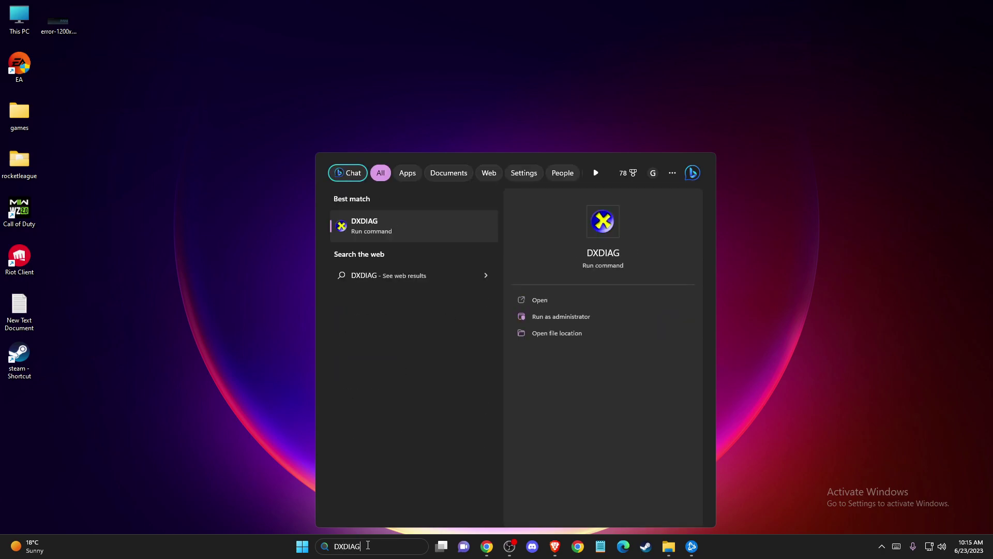
pyautogui.click(382, 230)
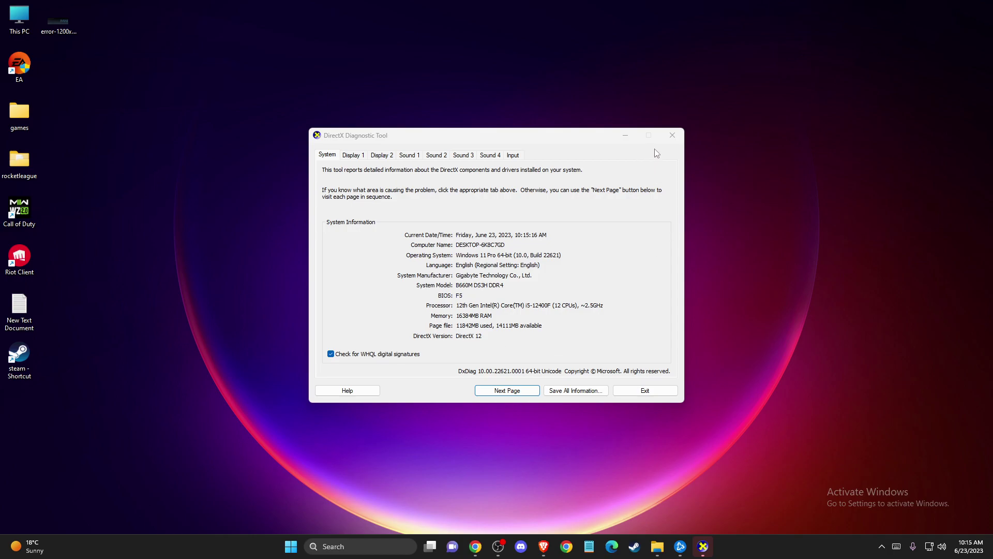
pyautogui.click(673, 135)
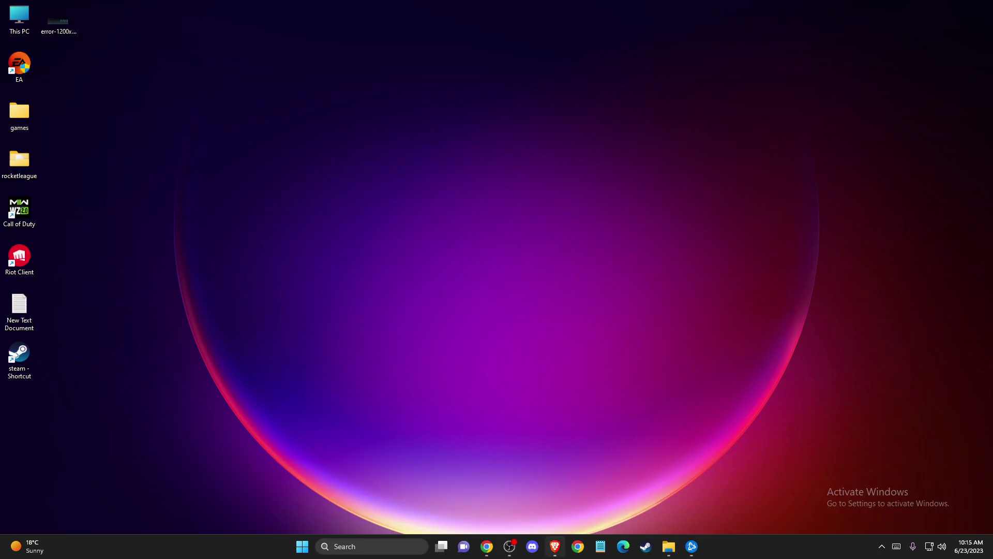
# Step: Restore Brave, open Microsoft's 'Download DirectX 11 Technology Update' page, then minimize the browser
pyautogui.click(555, 546)
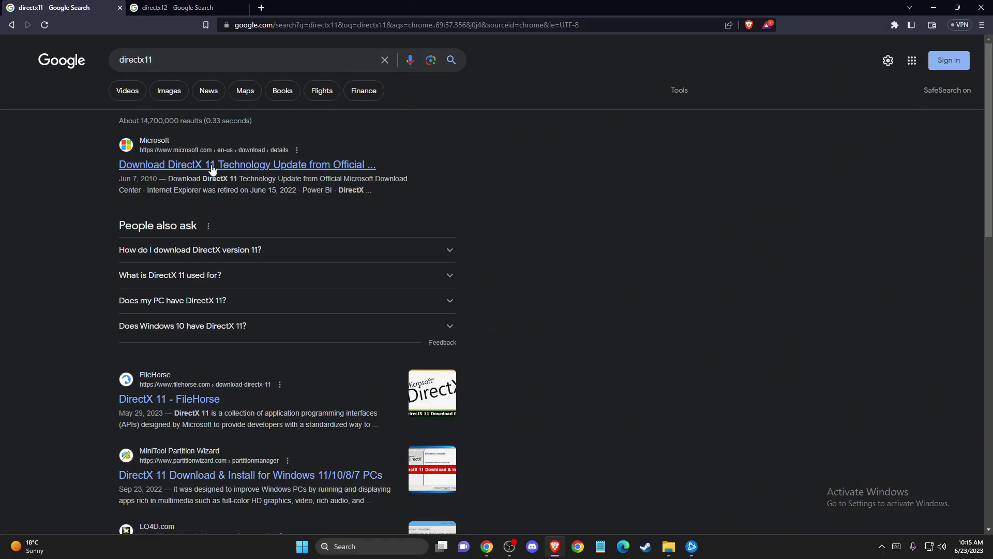
pyautogui.click(173, 170)
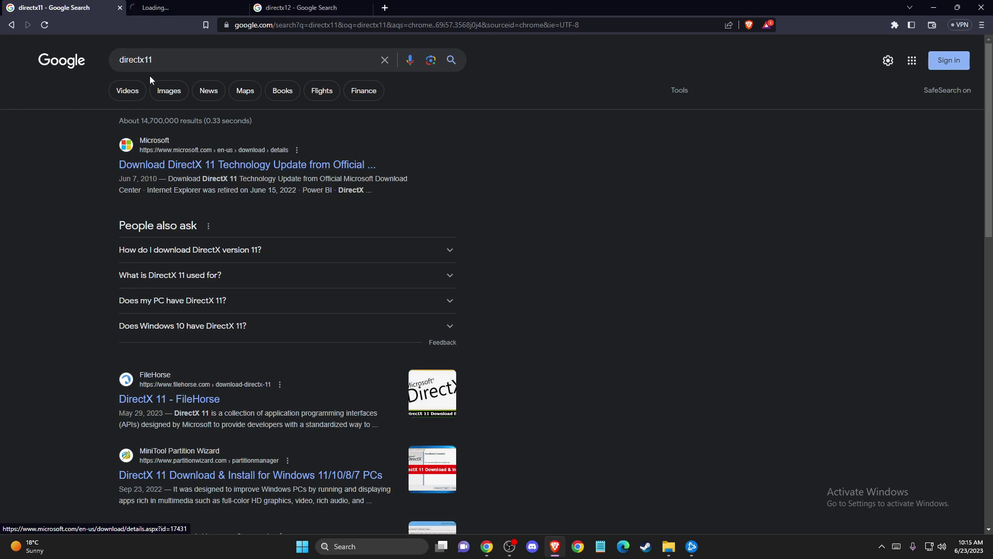
pyautogui.scroll(-3, 393, 235)
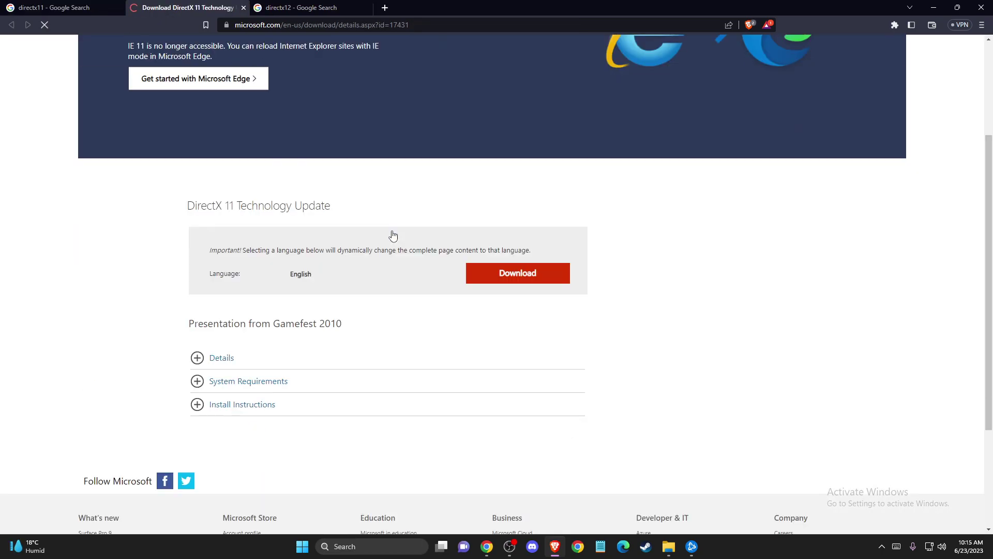
pyautogui.scroll(2, 392, 235)
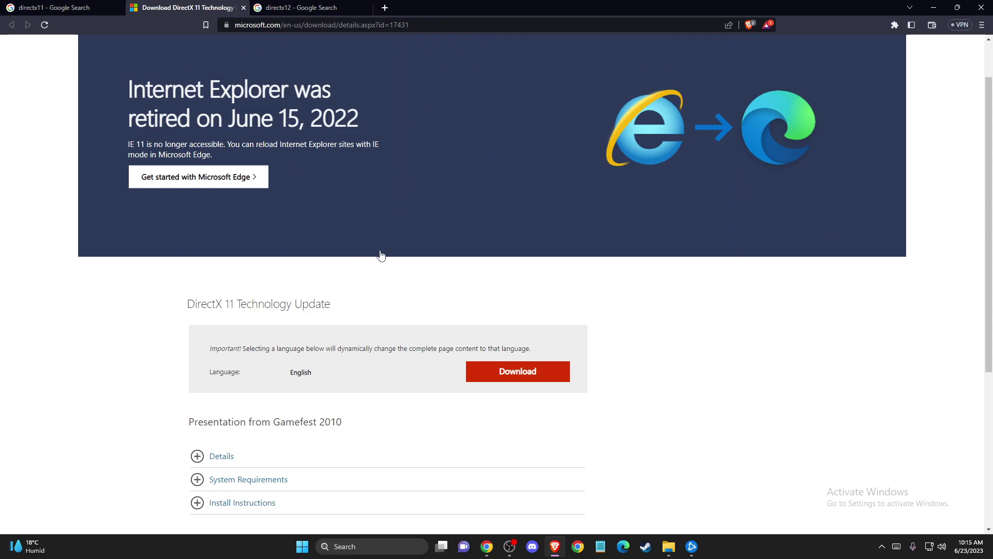
pyautogui.scroll(-5, 384, 257)
pyautogui.scroll(3, 393, 258)
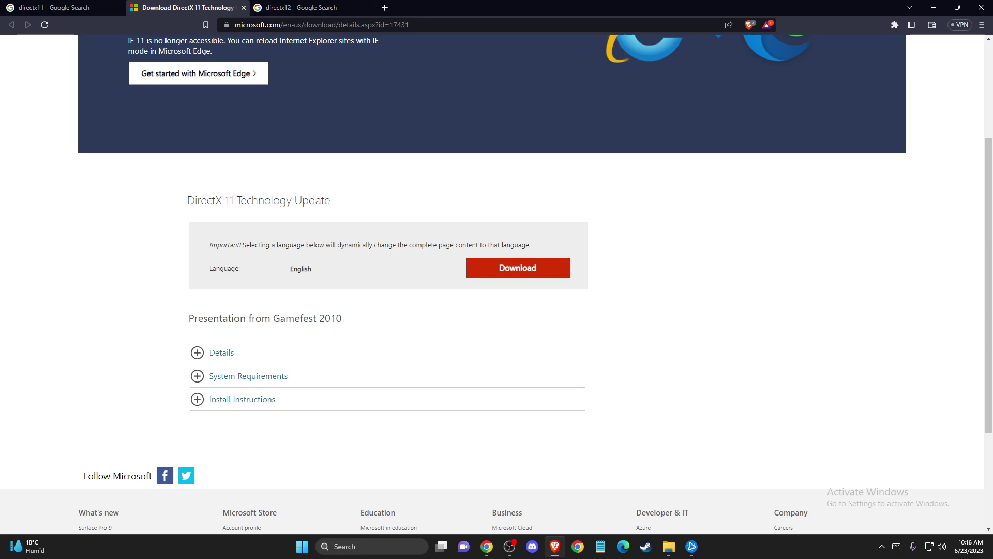
pyautogui.click(933, 9)
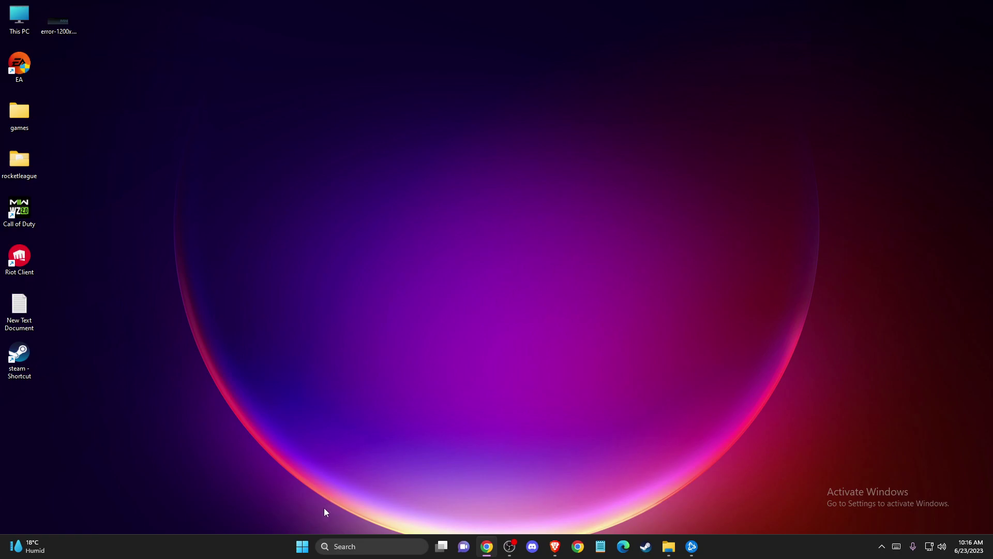
pyautogui.click(352, 548)
pyautogui.write('device')
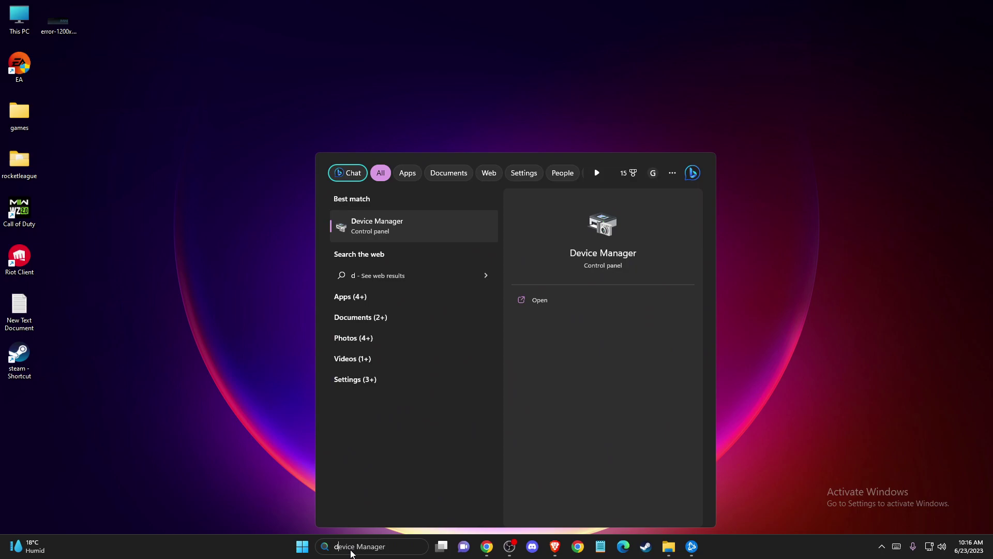
pyautogui.click(380, 234)
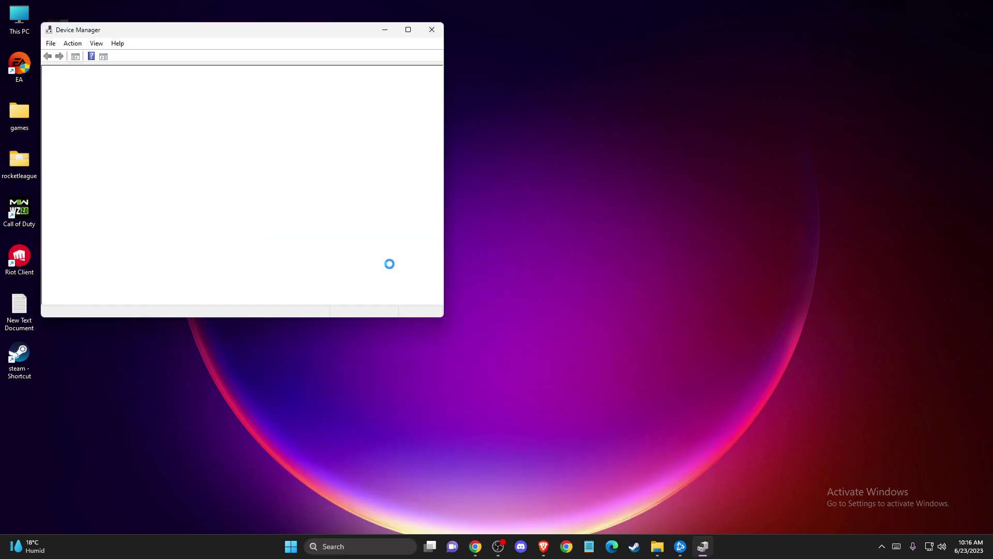
pyautogui.doubleClick(106, 109)
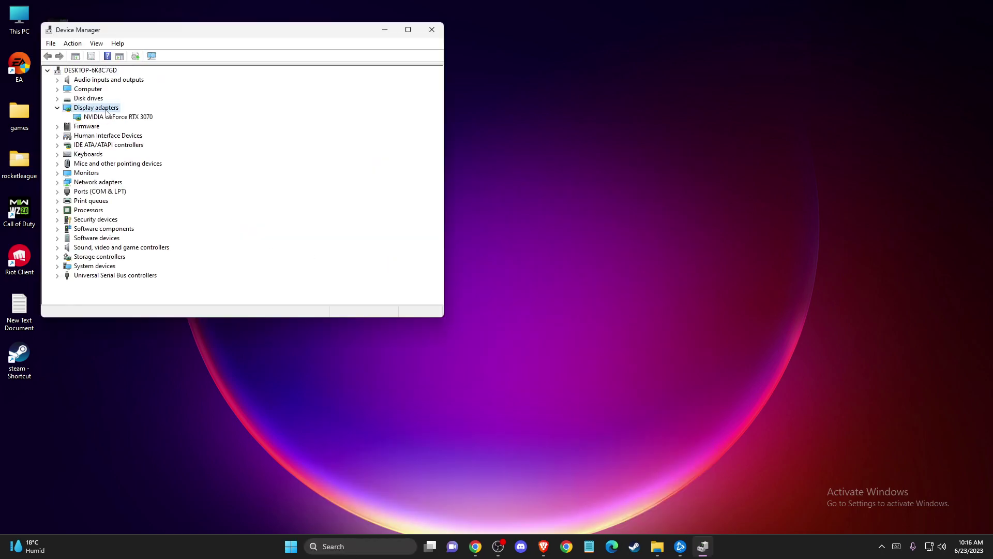
pyautogui.click(101, 118)
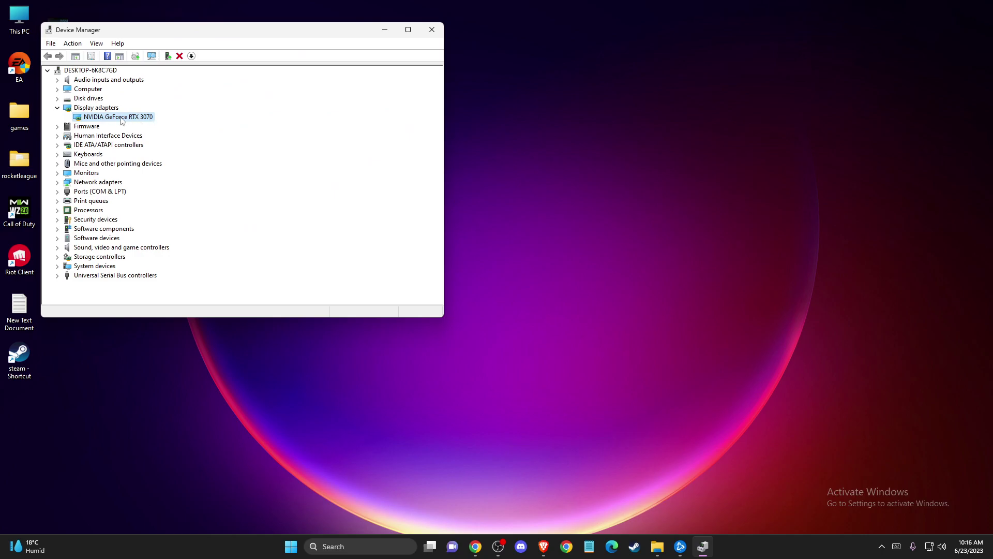
pyautogui.rightClick(122, 119)
pyautogui.click(170, 177)
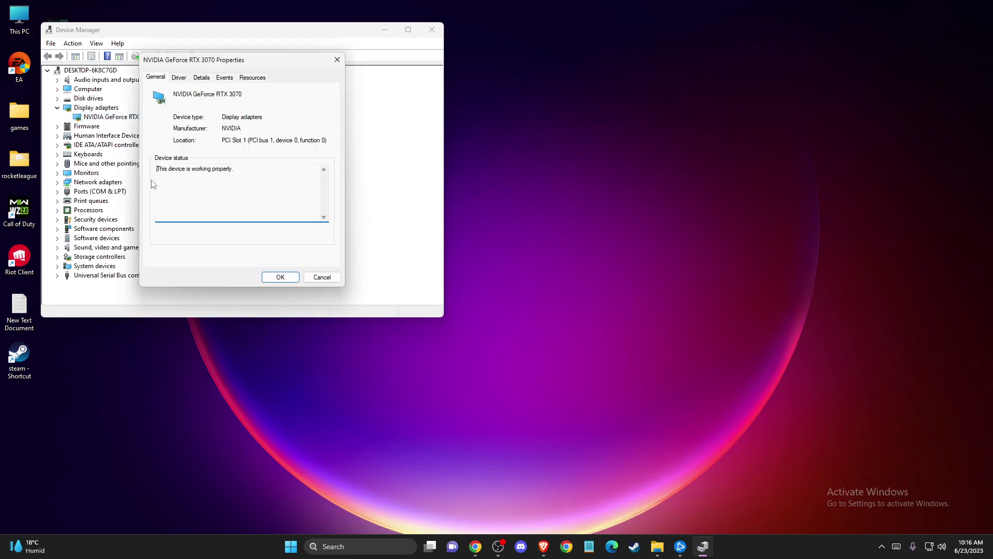
pyautogui.click(178, 77)
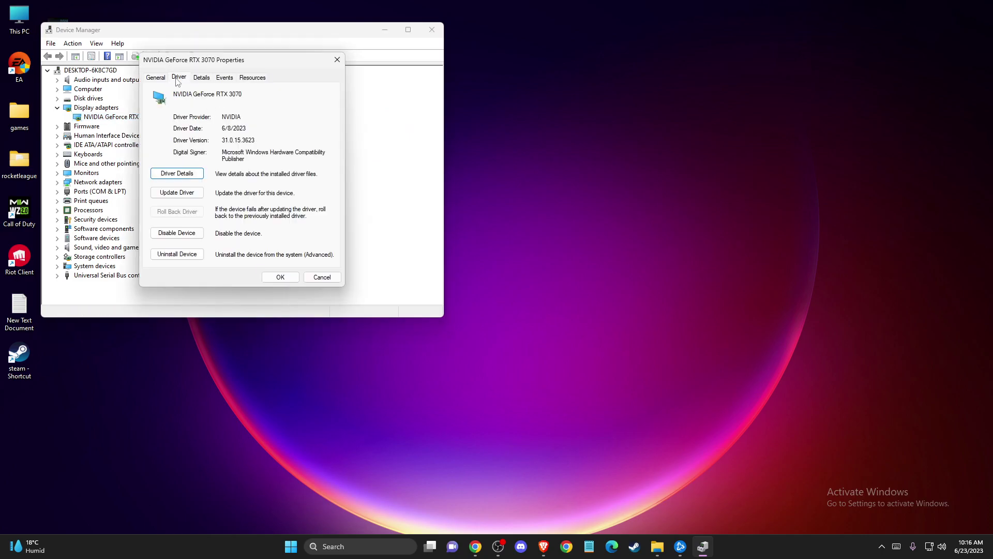
pyautogui.click(177, 256)
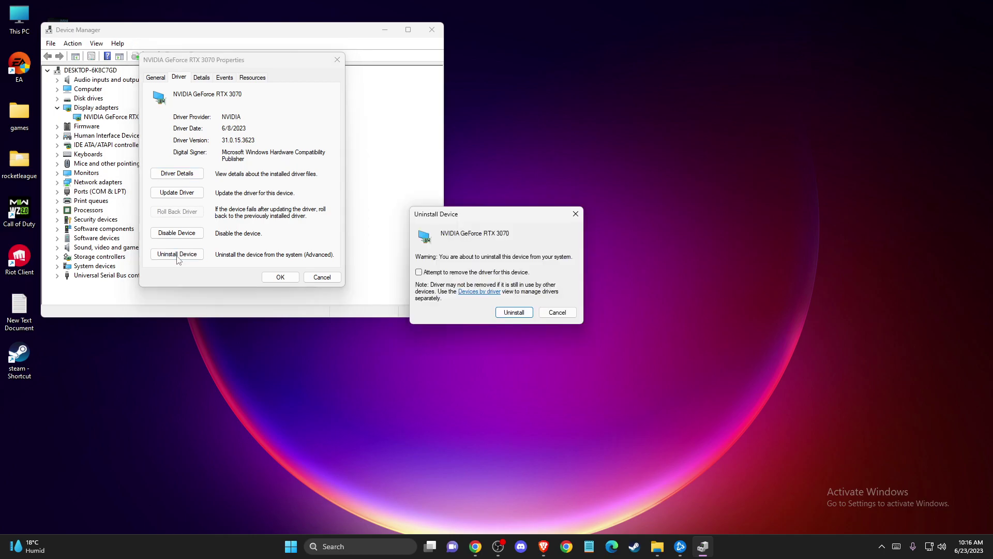
pyautogui.click(558, 313)
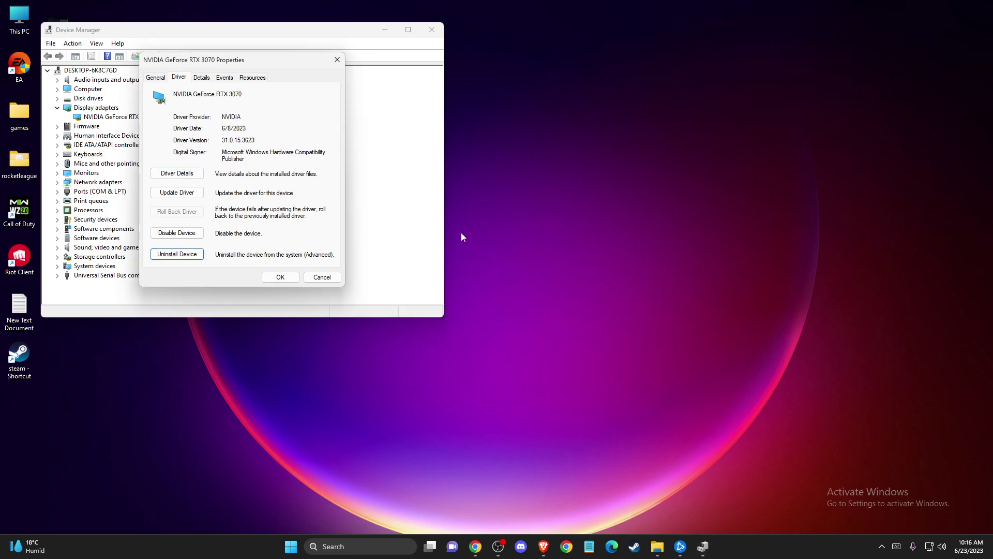
pyautogui.click(322, 277)
pyautogui.click(432, 31)
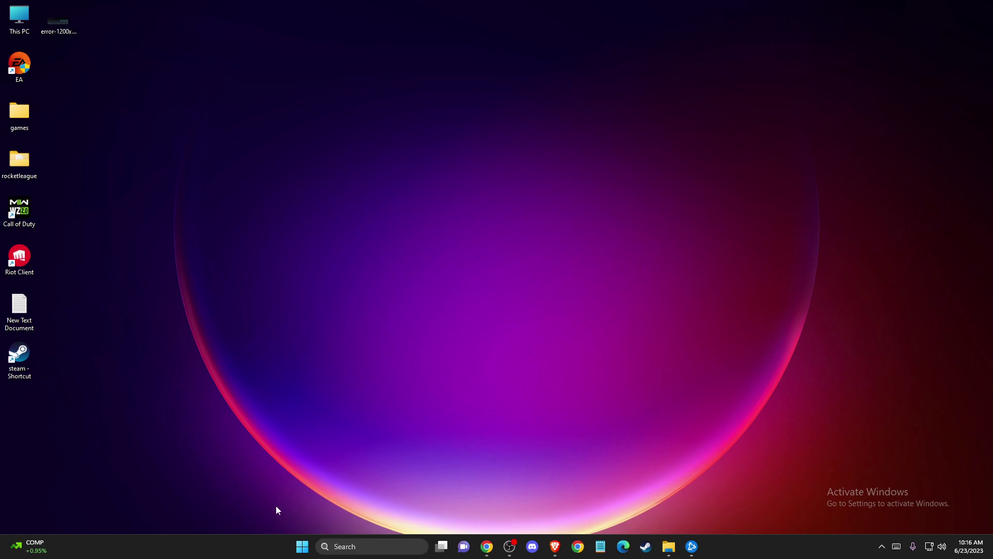
# Step: Restore the Chrome window from its taskbar icon
pyautogui.click(487, 546)
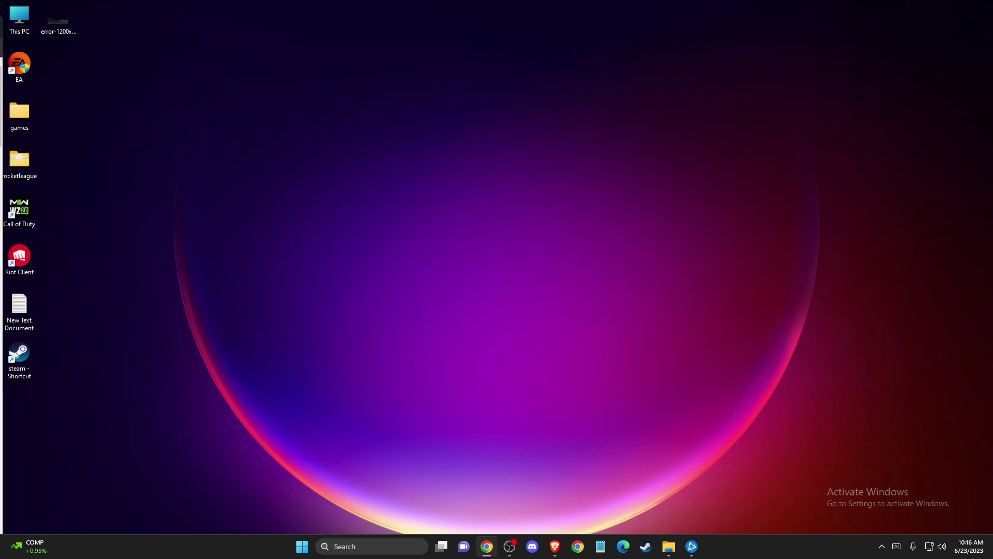